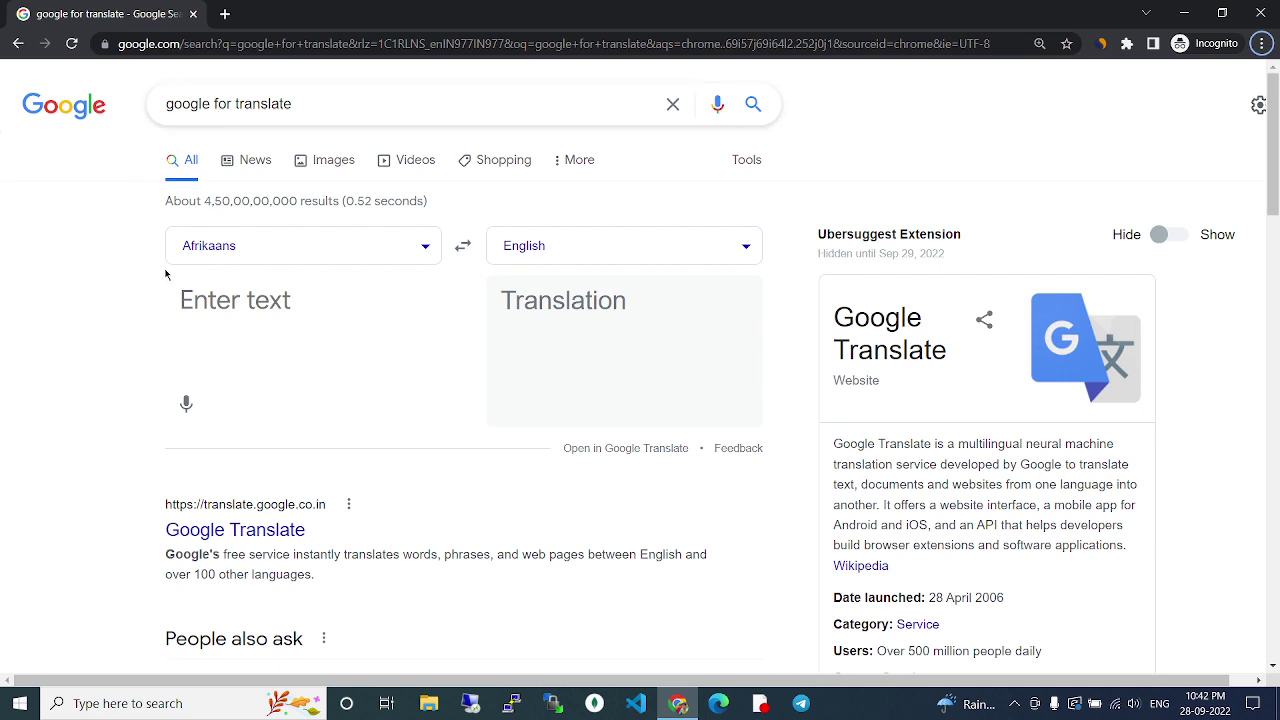
Open the translator's Afrikaans source-language list and put the cursor in its 'Translate from' search box
scroll(166, 274, down, 1)
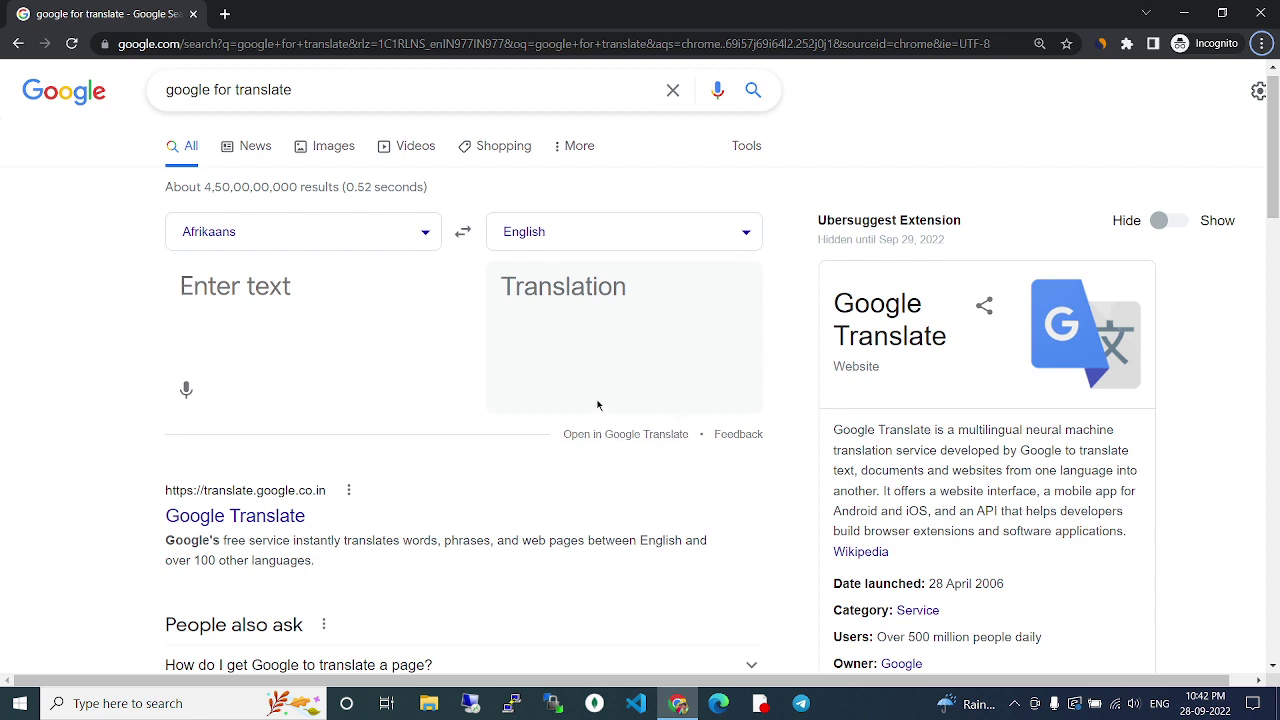
click(311, 298)
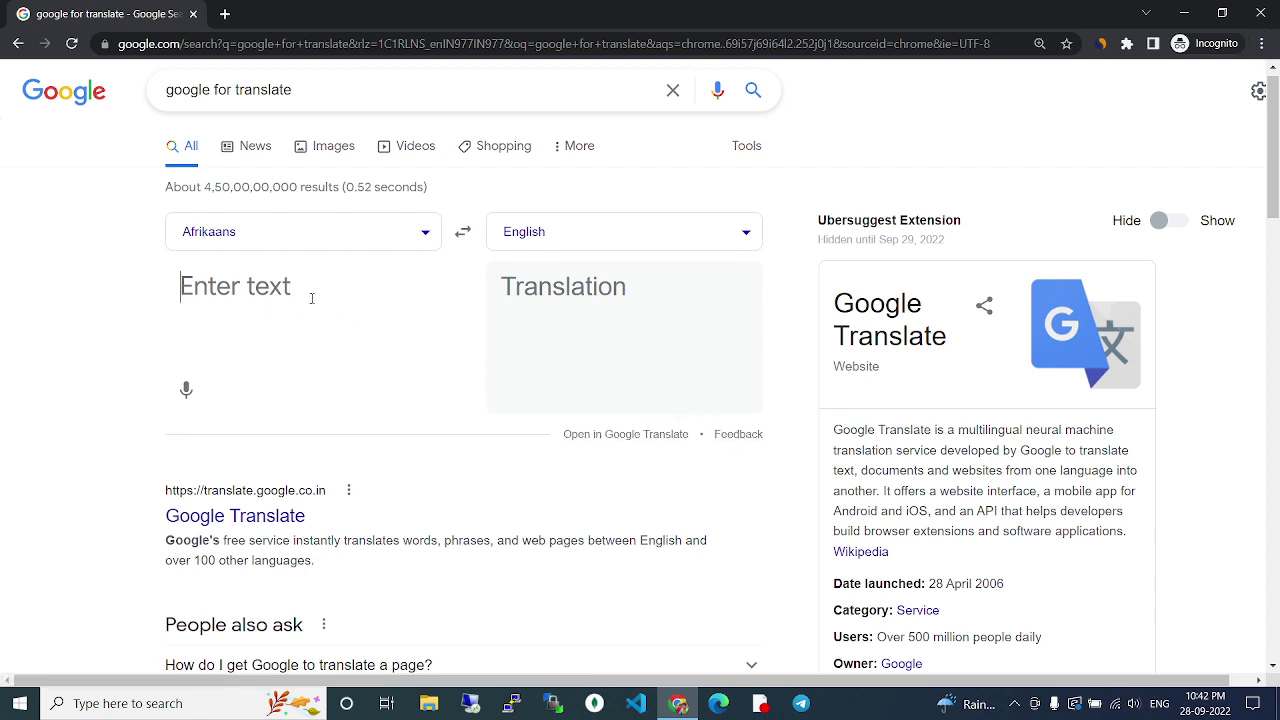
click(262, 237)
click(343, 225)
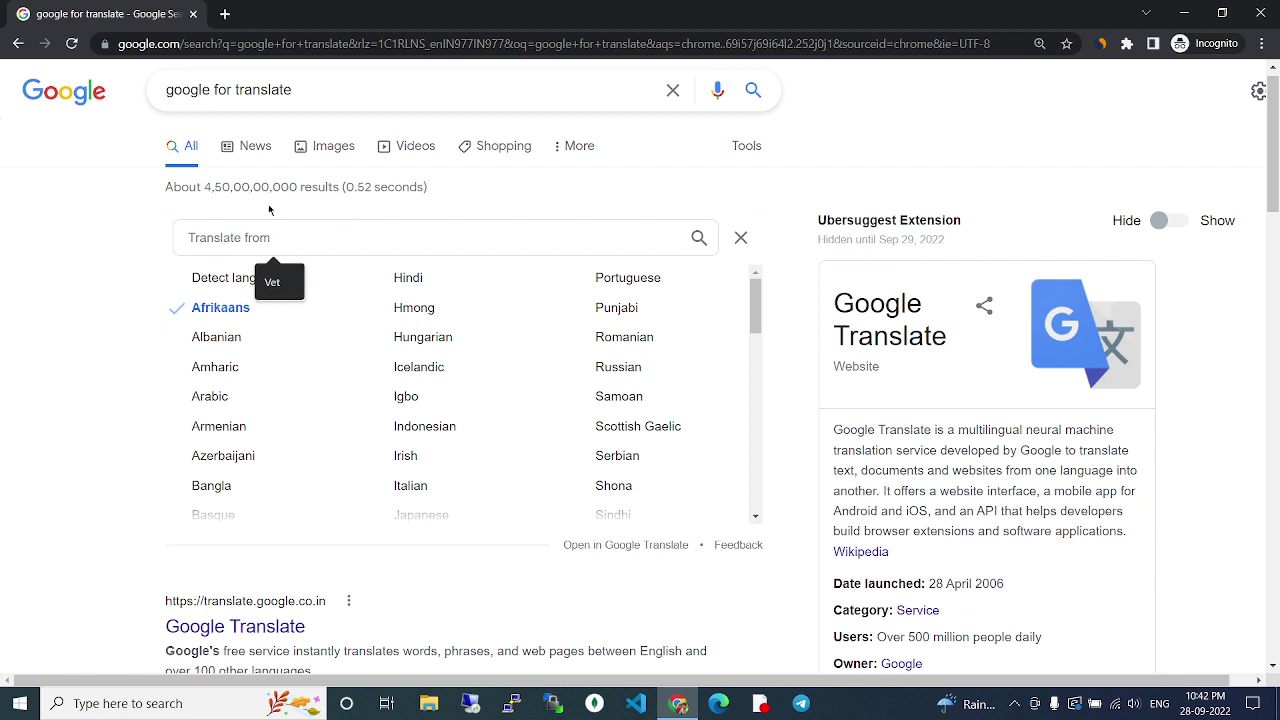
Search 'eng' in the source-language list and choose English as the source language
click(741, 238)
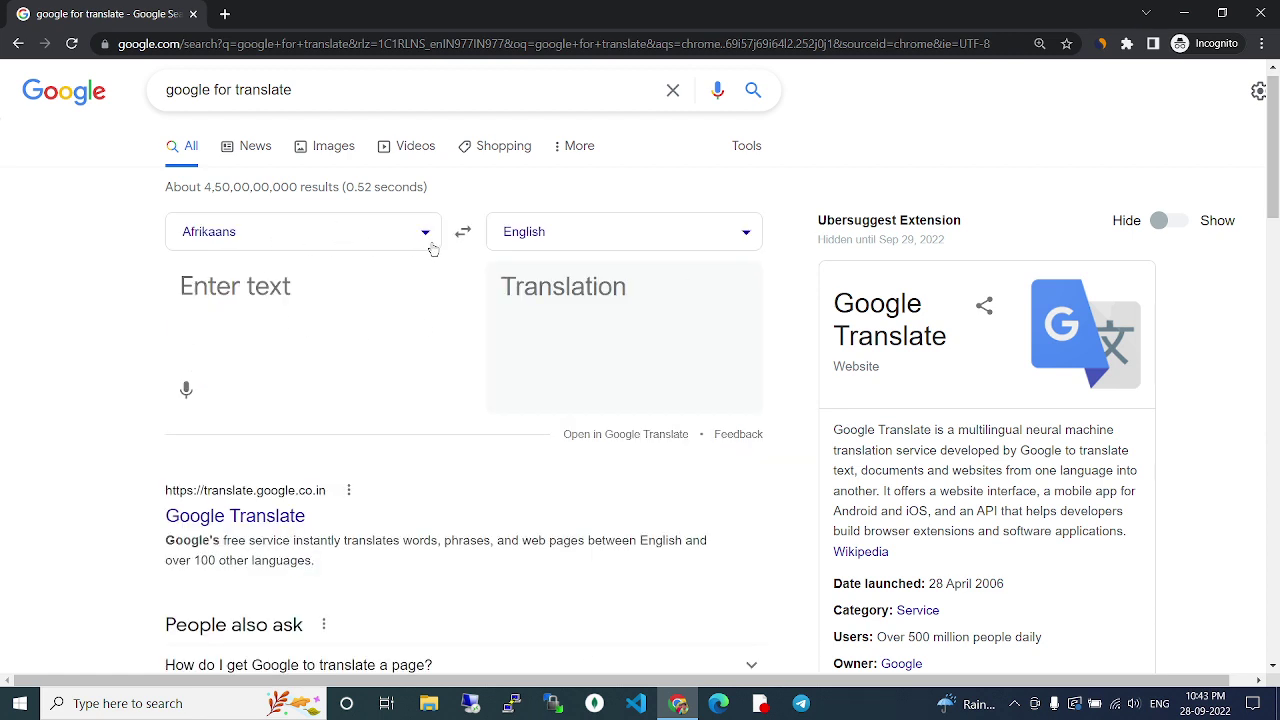
click(394, 236)
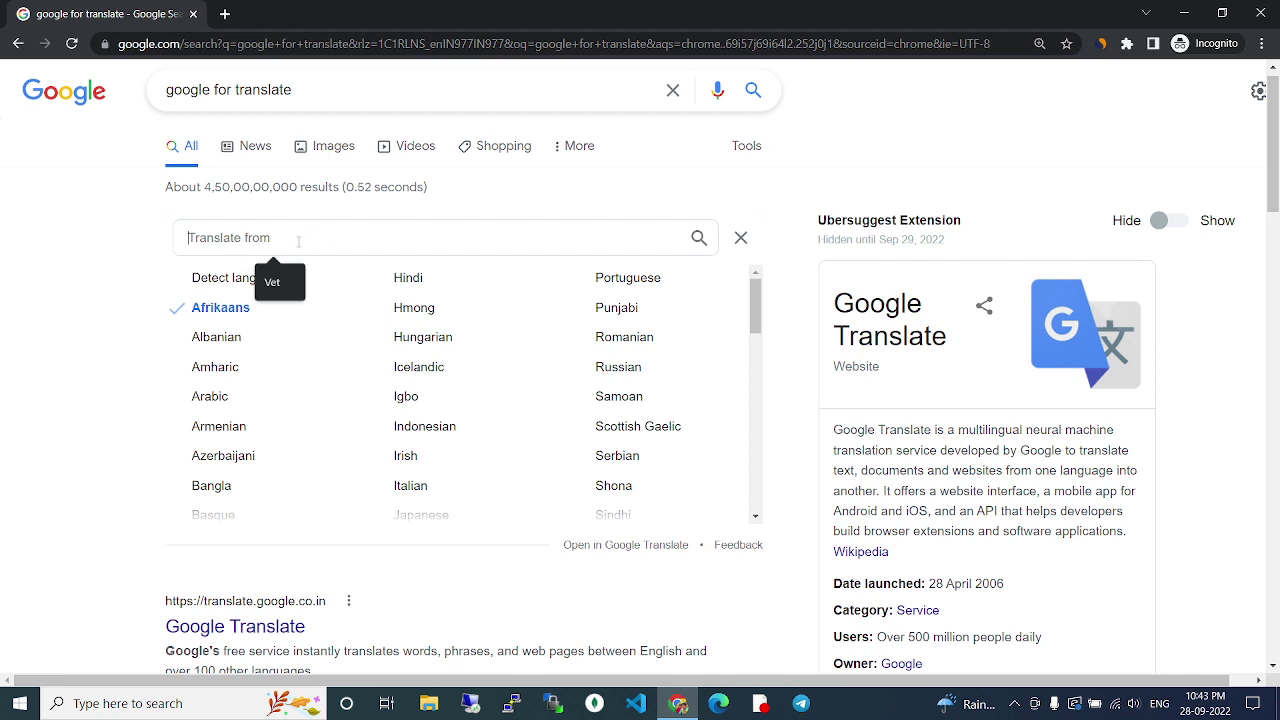
text(engl)
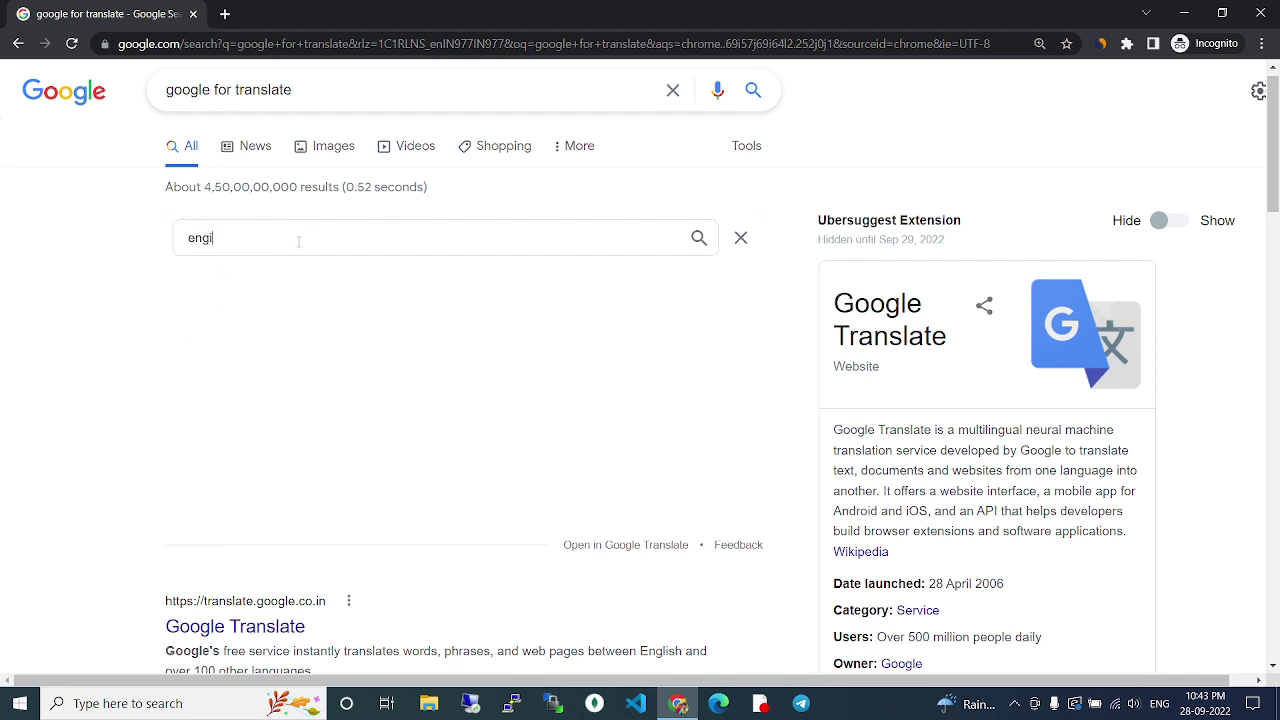
key(BackSpace)
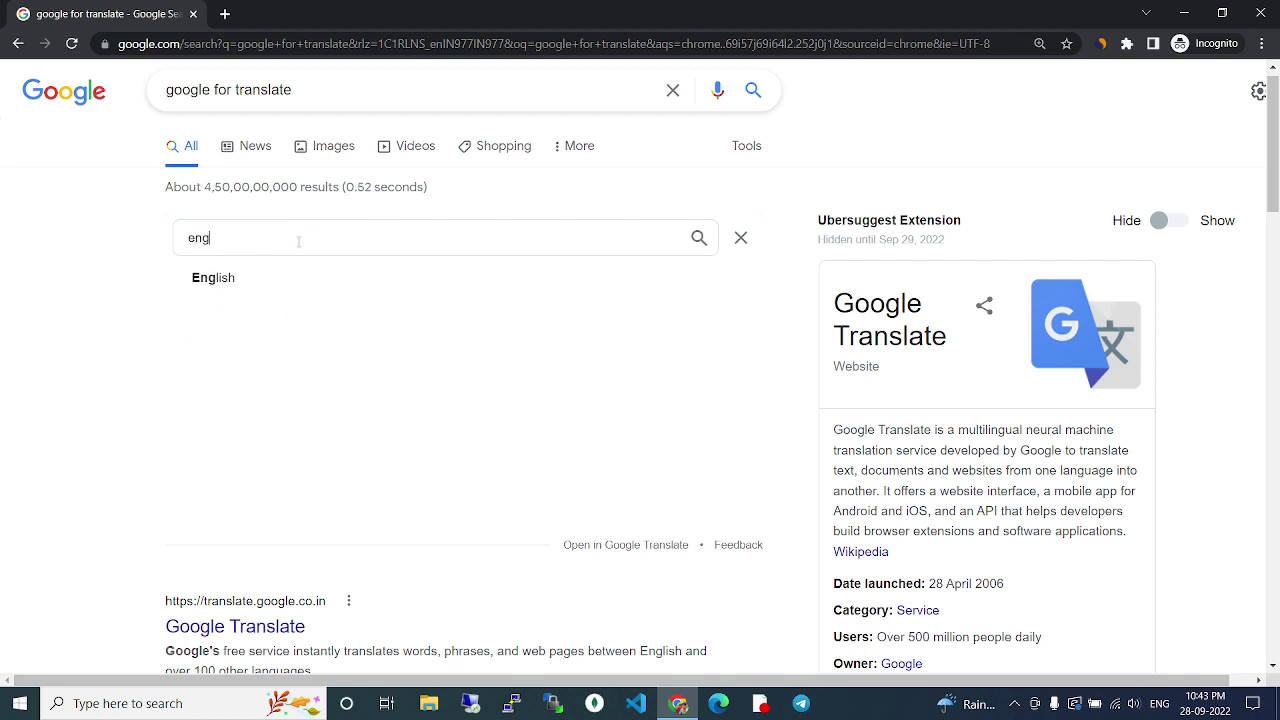
click(229, 282)
Search 'tami' in the target-language list and choose Tamil
click(557, 240)
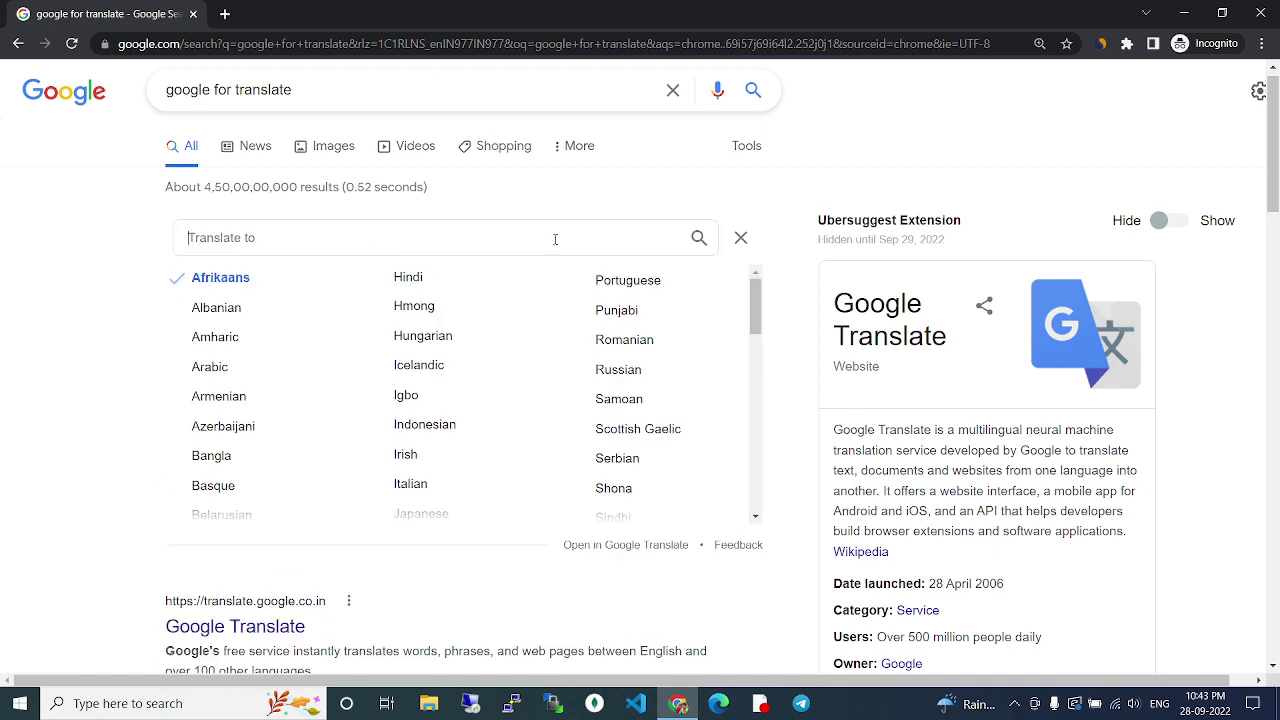
text(tamil)
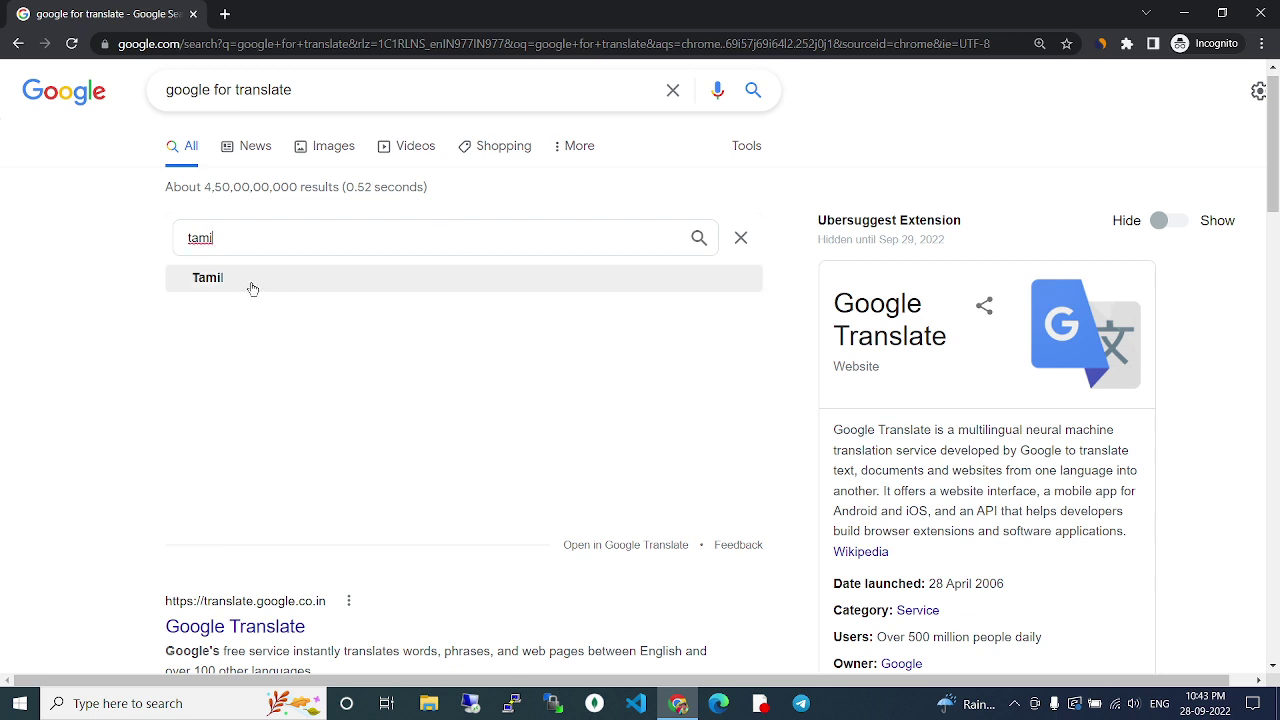
click(251, 285)
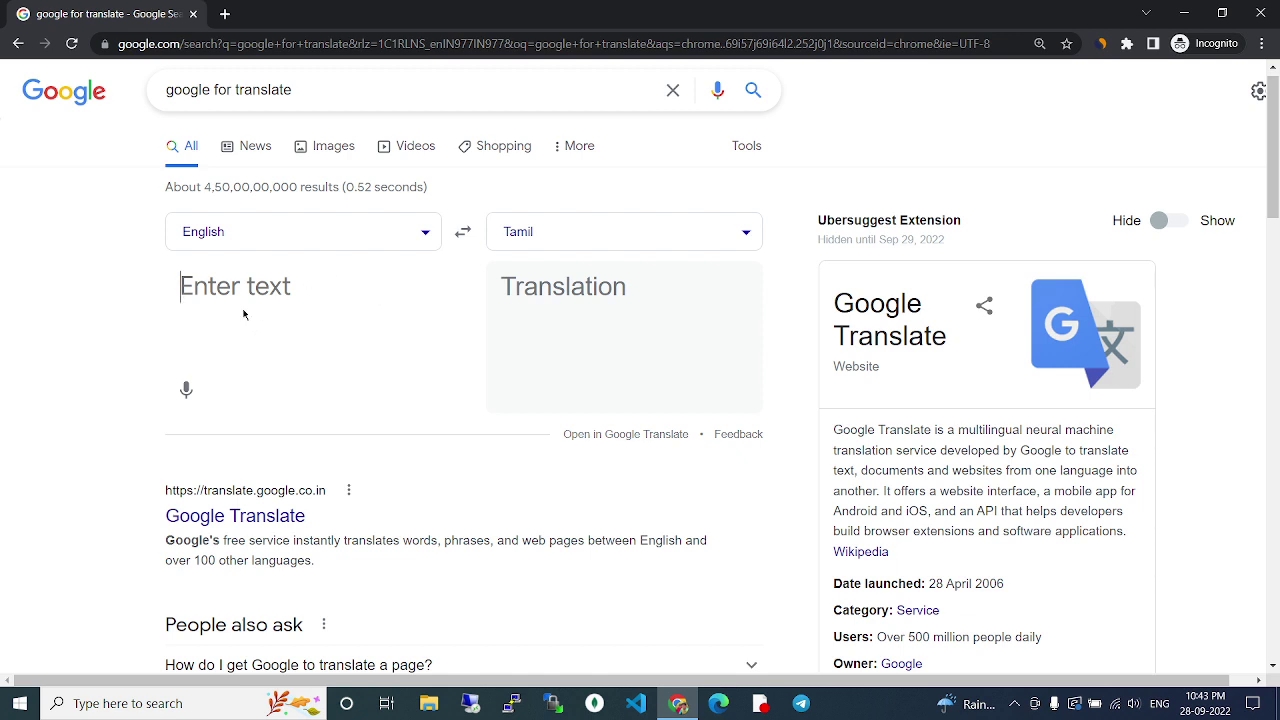
text(food)
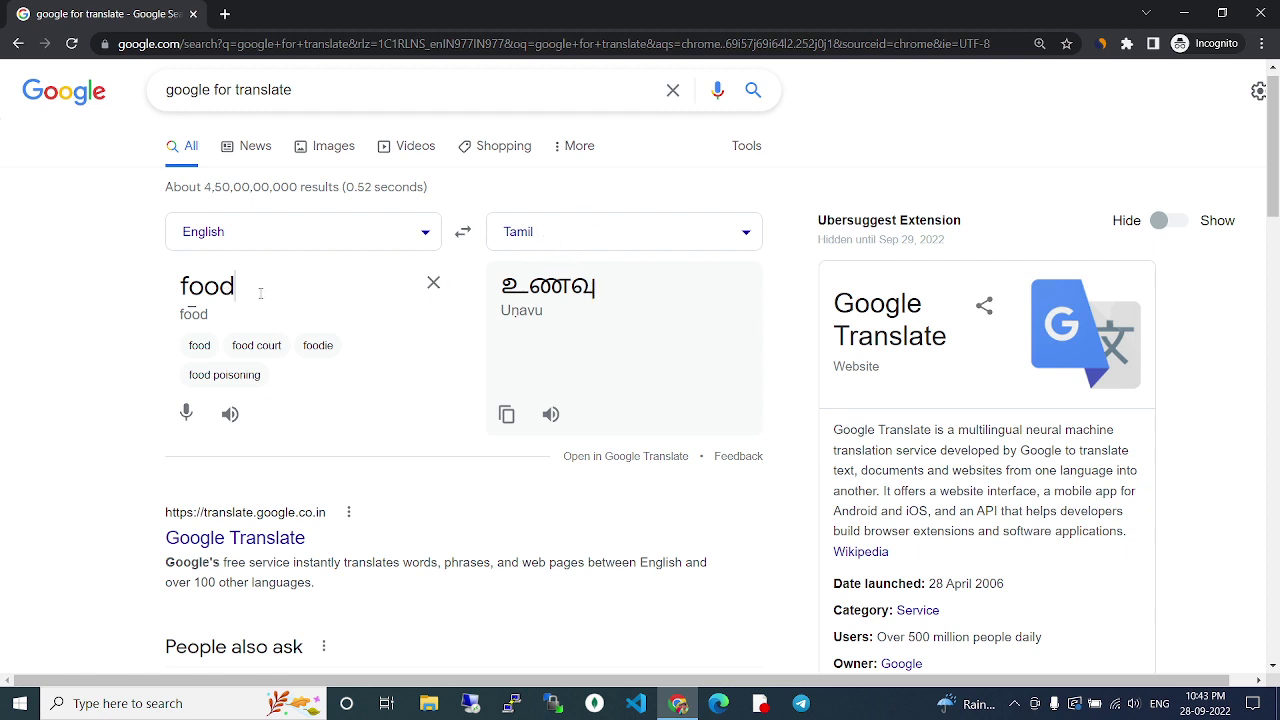
click(432, 284)
click(432, 284)
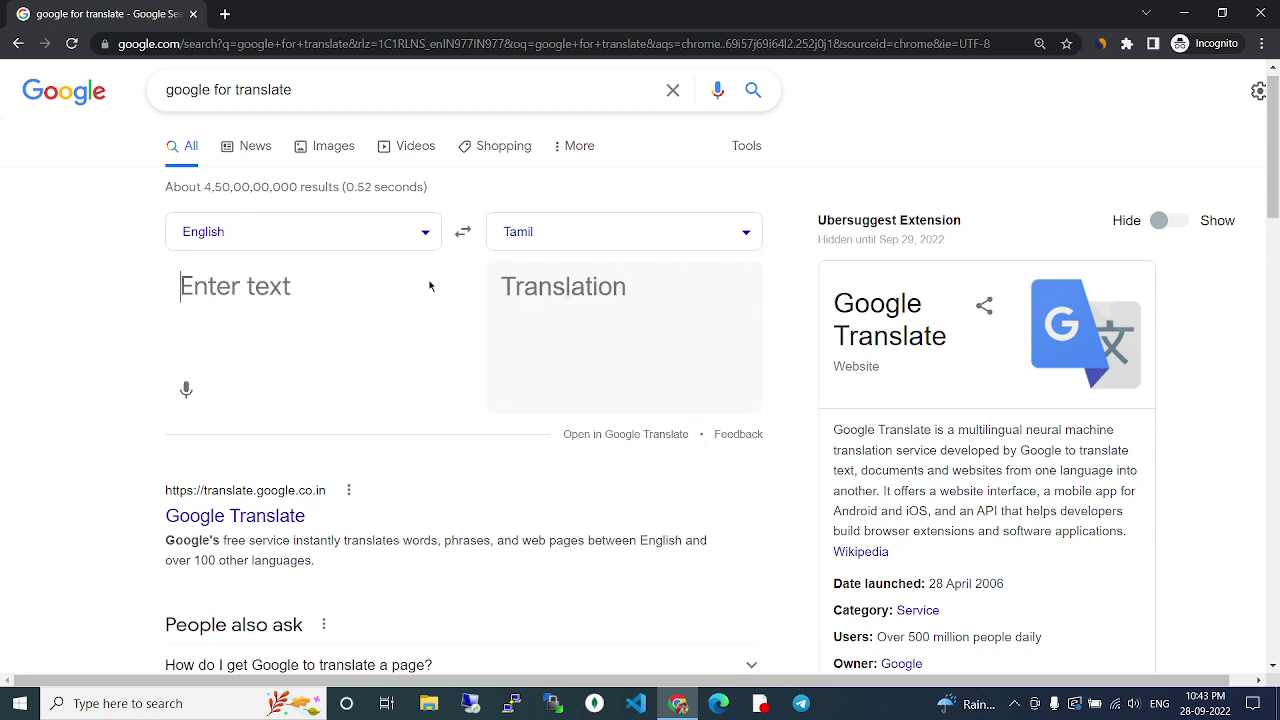
text(s)
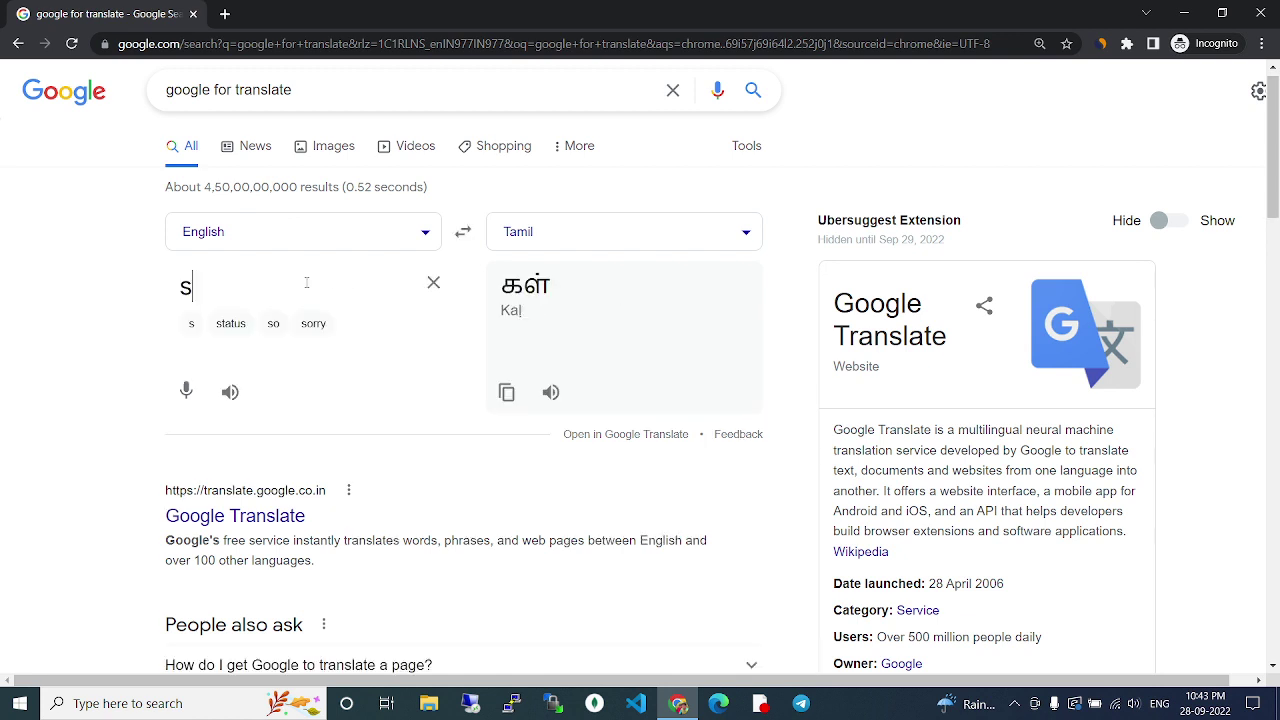
text(ub)
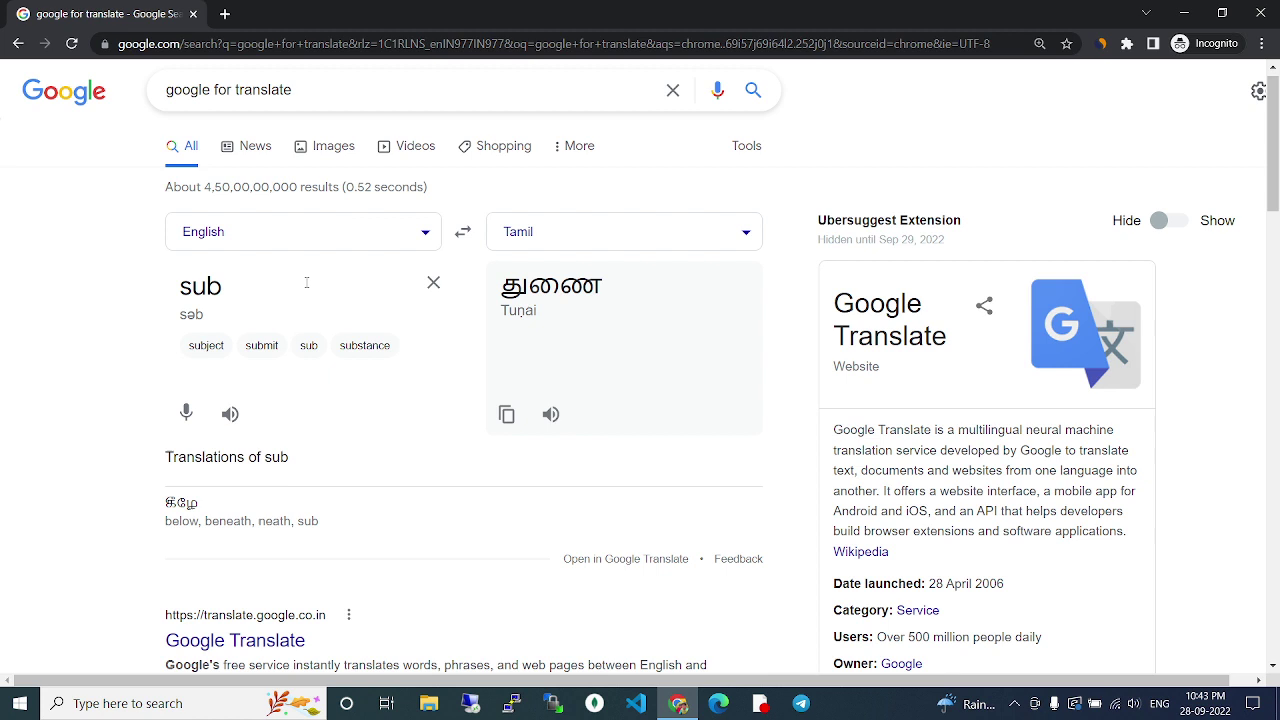
text(scribe)
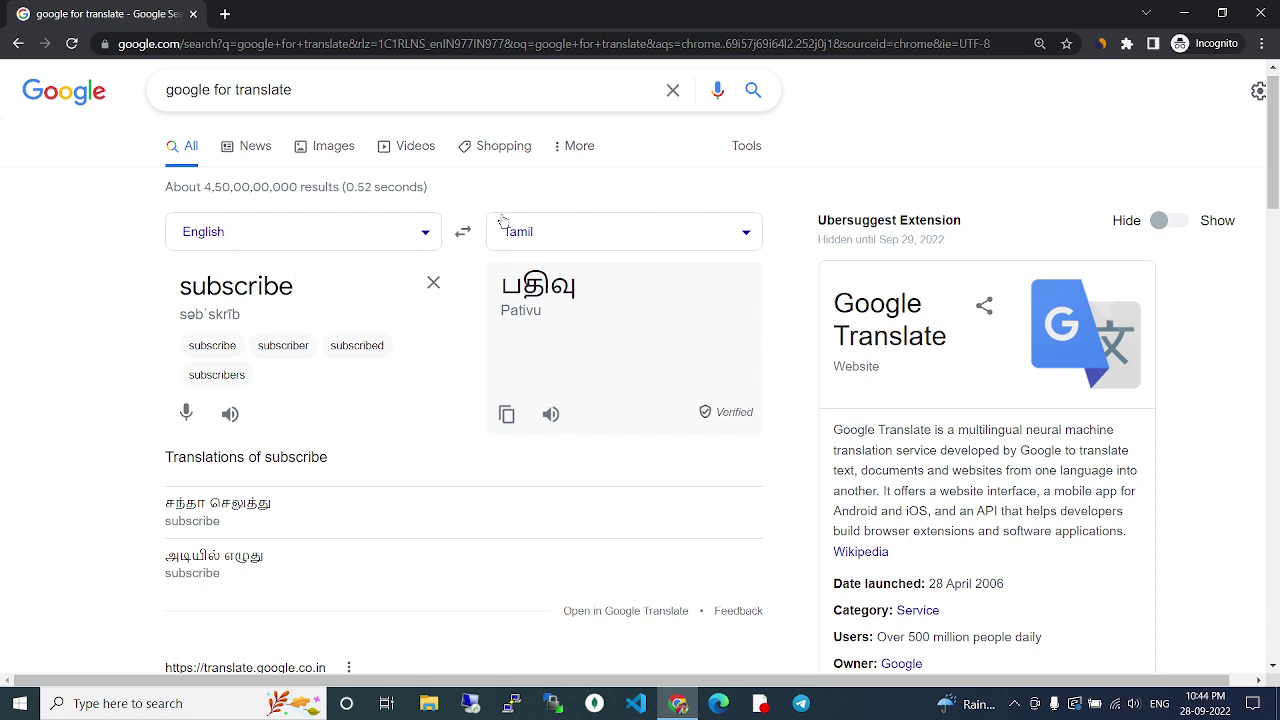
drag(502, 289, 586, 296)
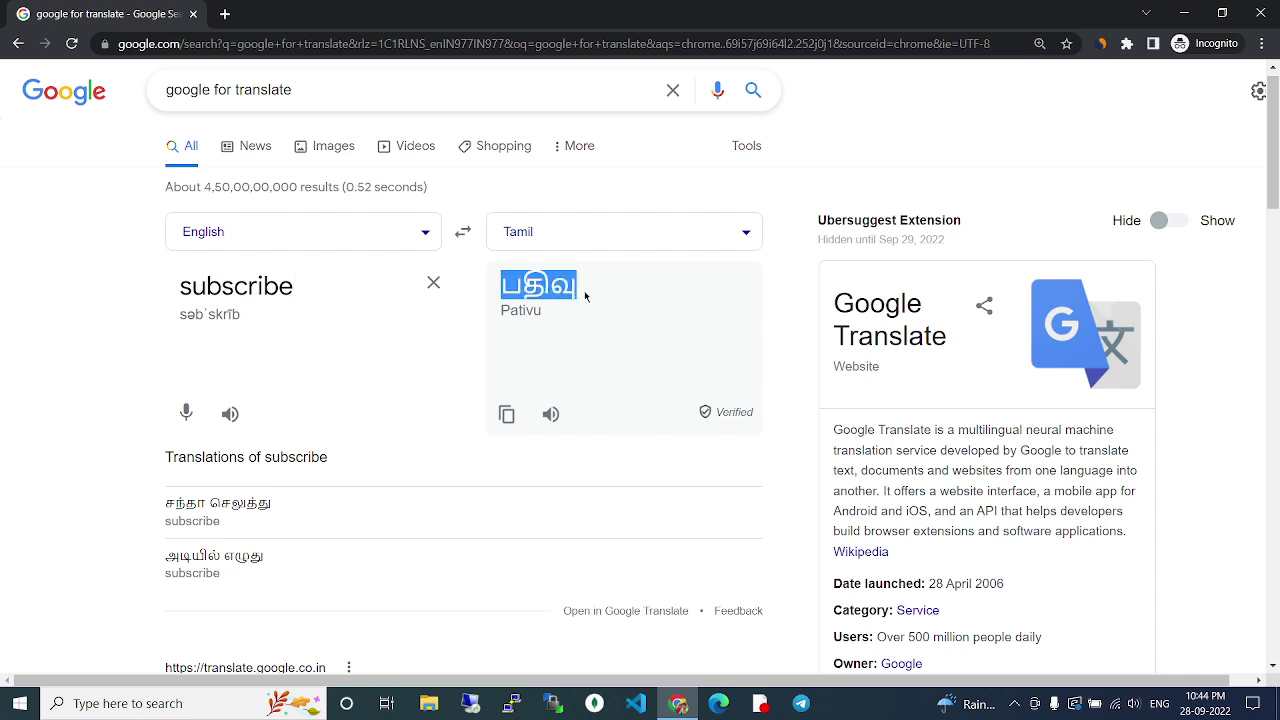
click(586, 296)
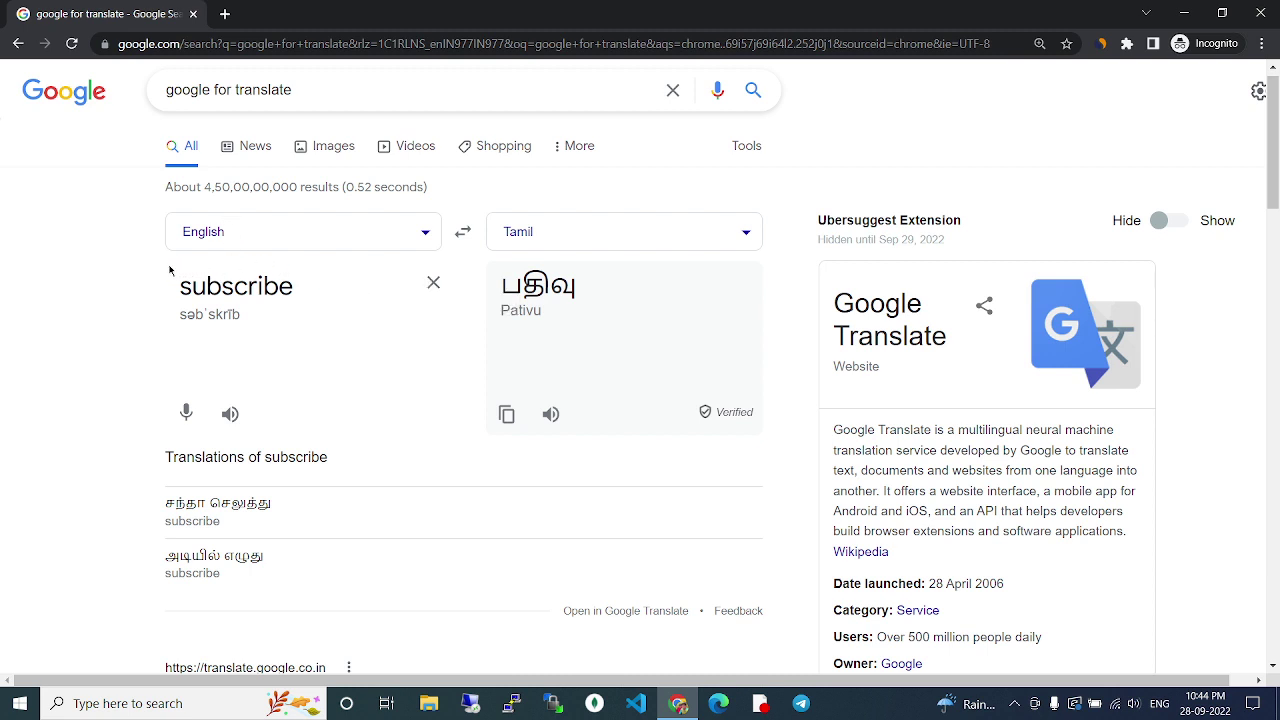
click(435, 285)
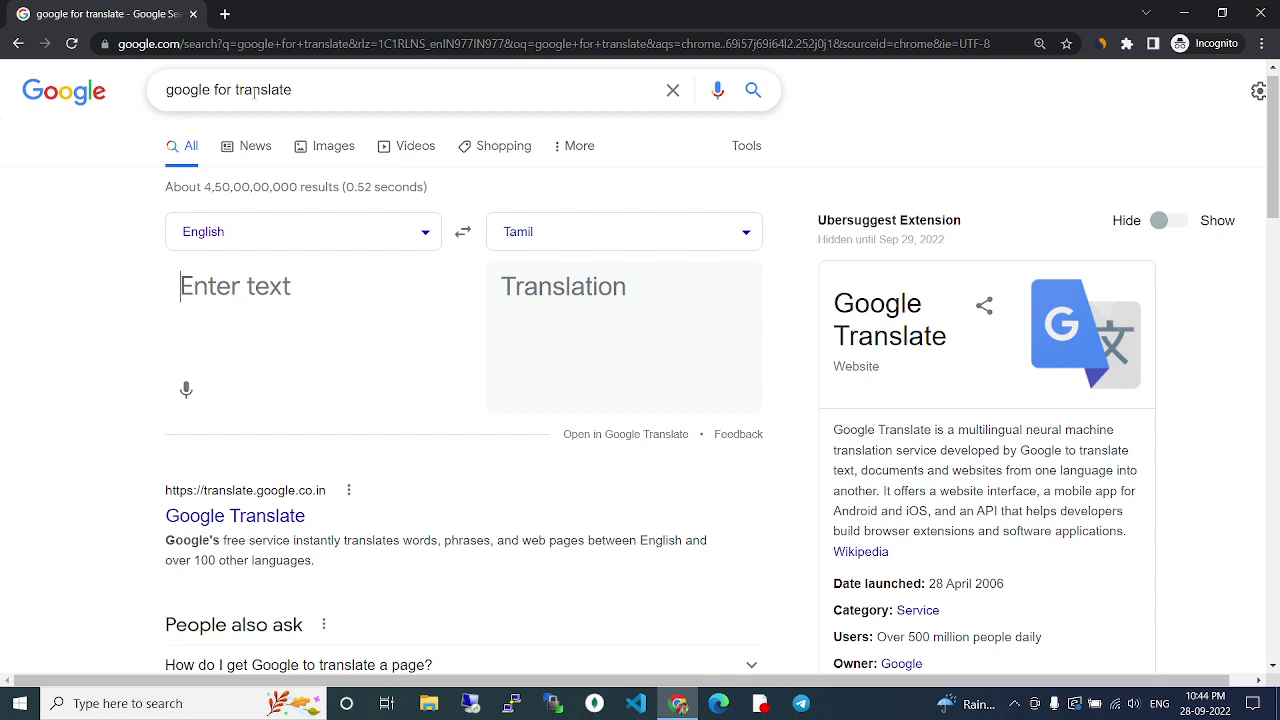
click(230, 231)
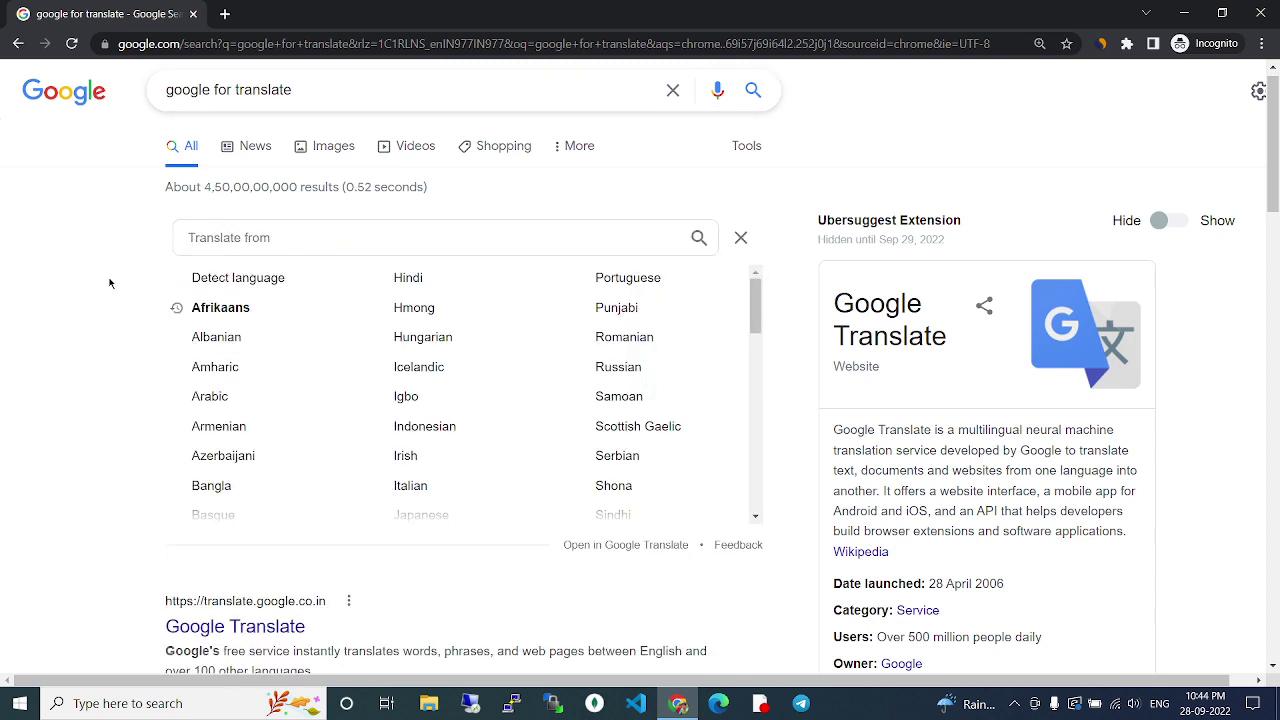
scroll(613, 316, down, 10)
scroll(613, 316, up, 8)
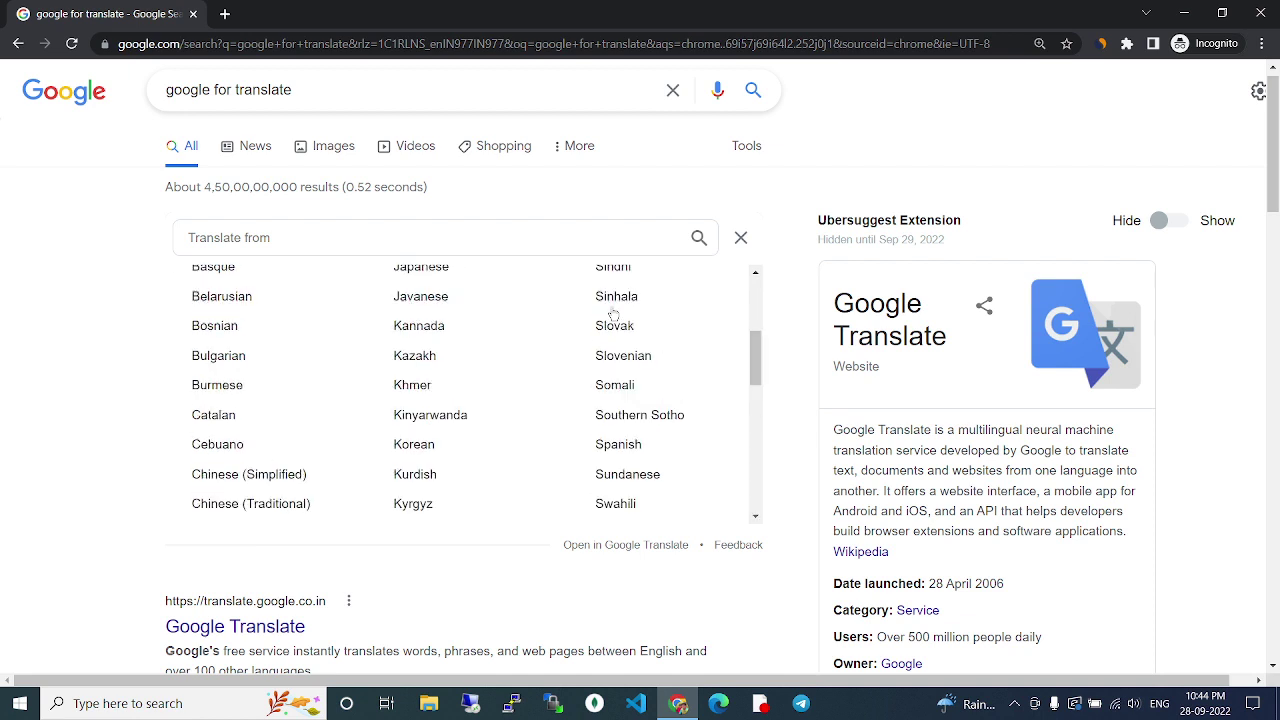
scroll(613, 316, up, 3)
click(742, 237)
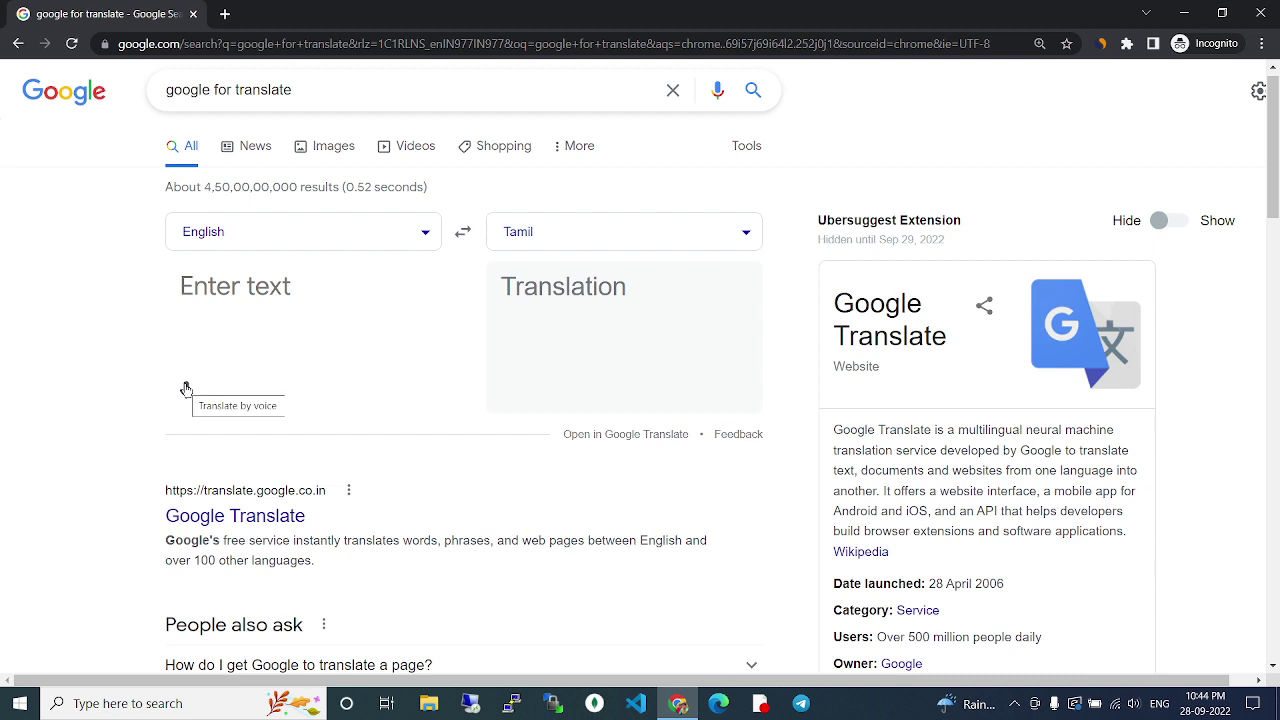
Allow microphone access, dictate 'Going food' for its Tamil translation, and play the English phrase aloud
click(186, 389)
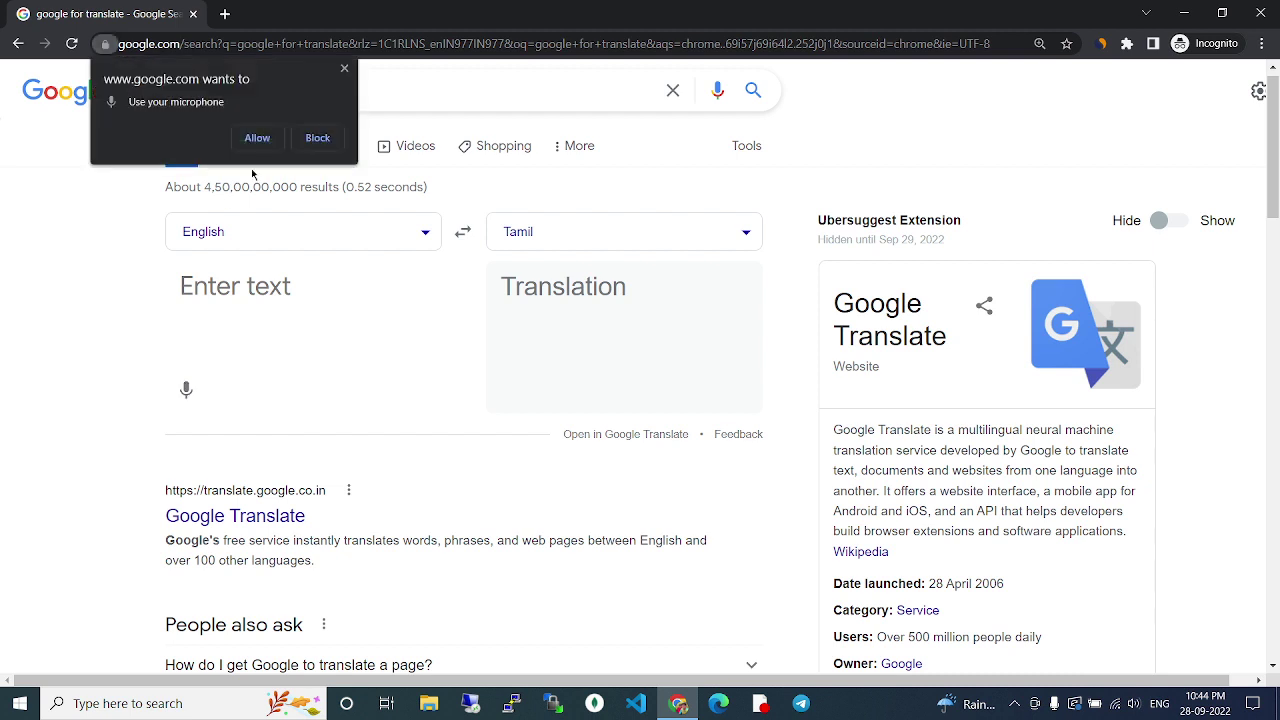
click(255, 140)
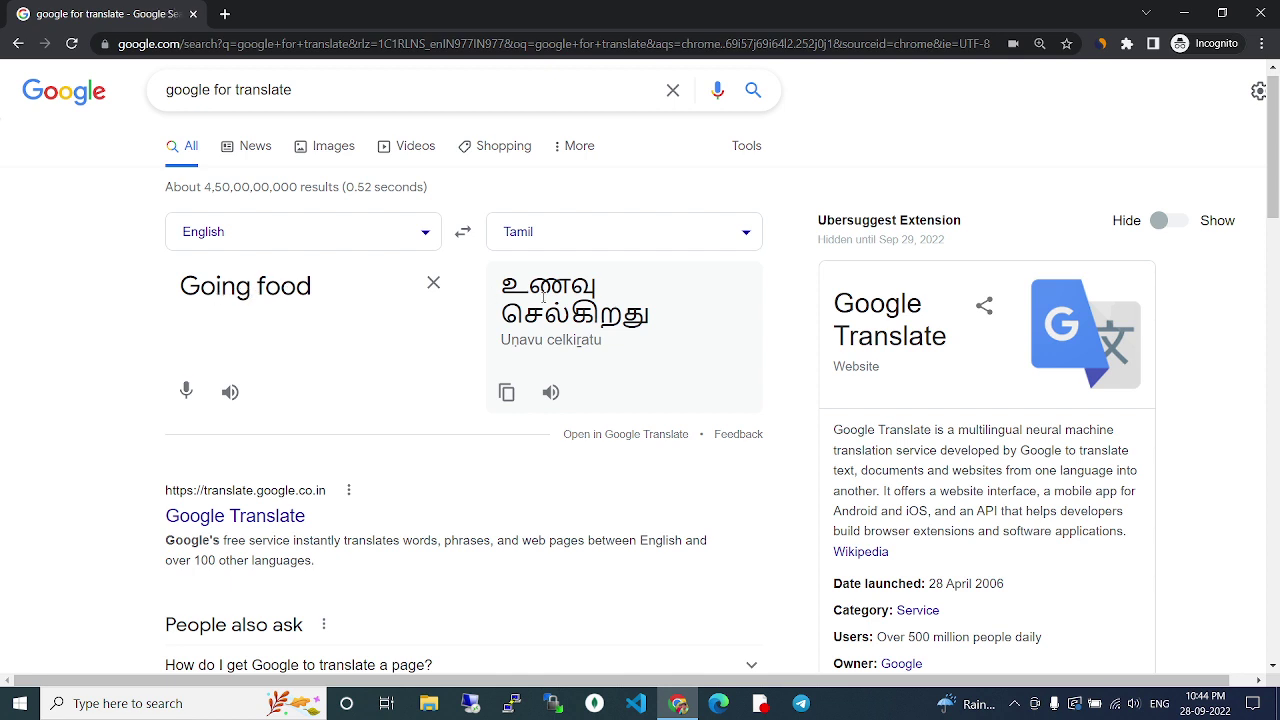
double_click(608, 312)
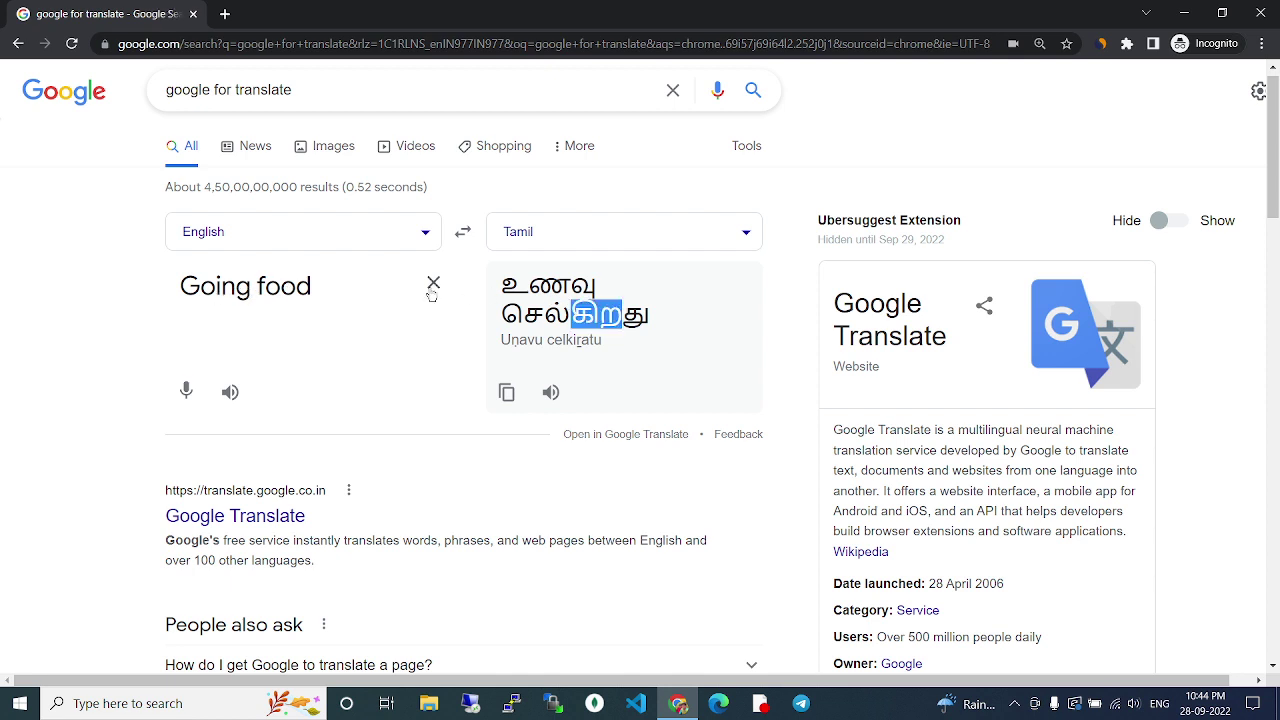
click(230, 392)
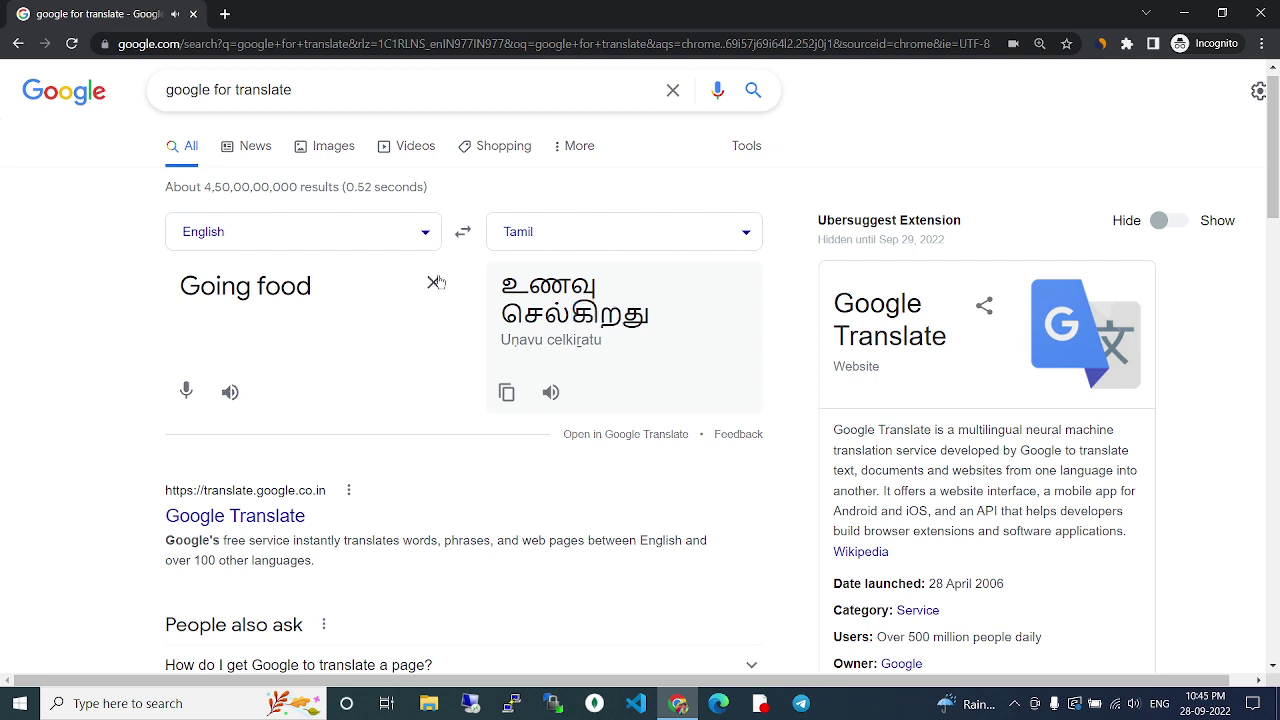
Clear 'Going food' and dictate 'English translation from English to Tamil' by voice
click(434, 283)
click(185, 390)
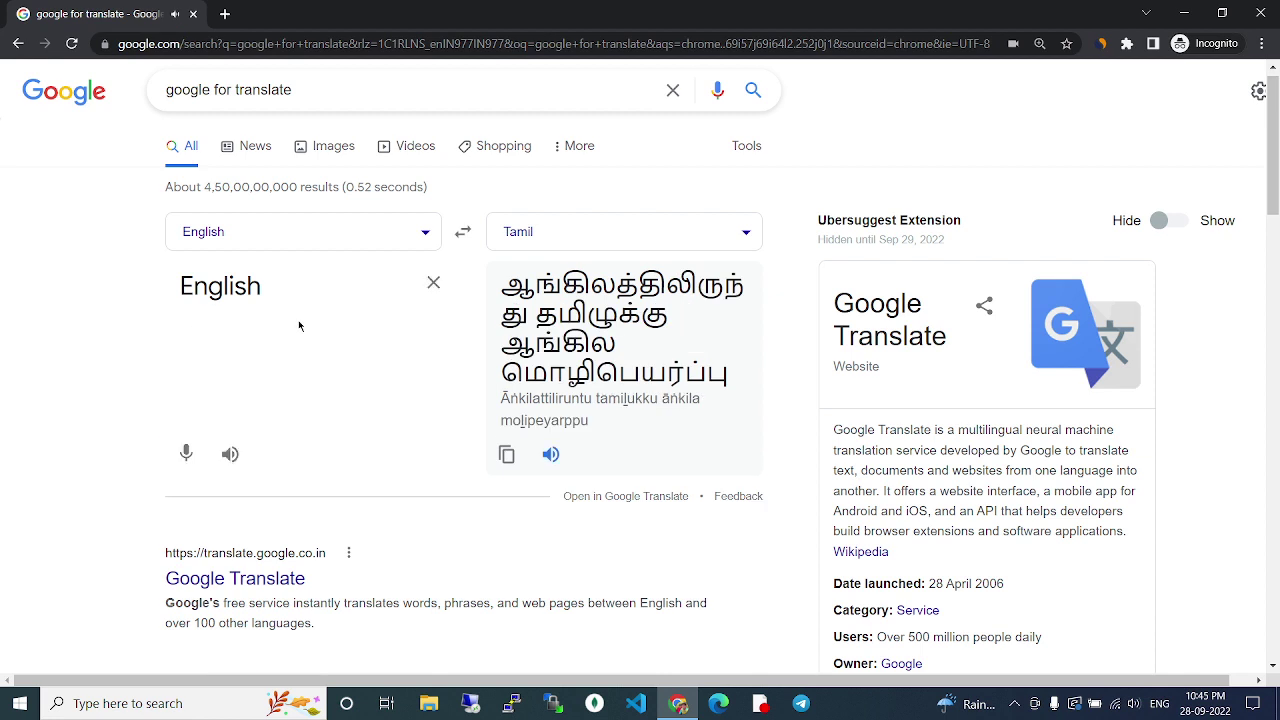
click(366, 344)
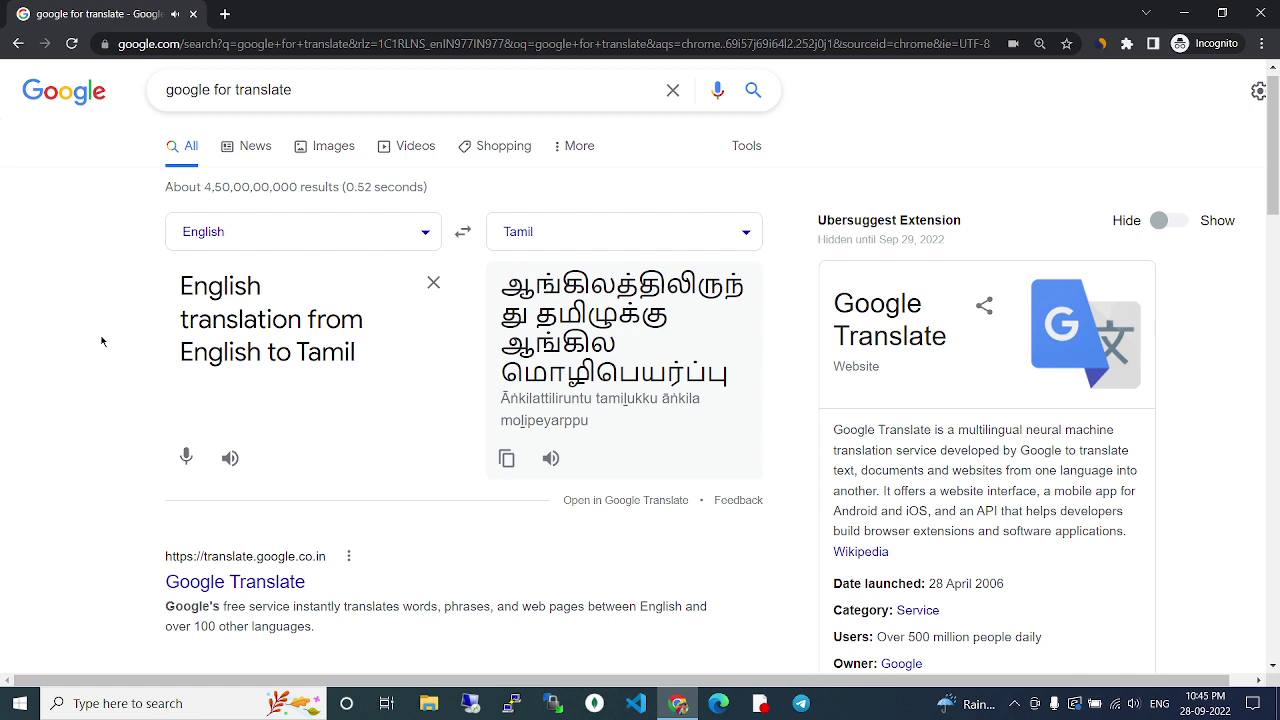
Select the dictated English sentence and most of its Tamil translation
triple_click(275, 320)
click(318, 302)
drag(522, 287, 738, 382)
click(738, 382)
triple_click(300, 325)
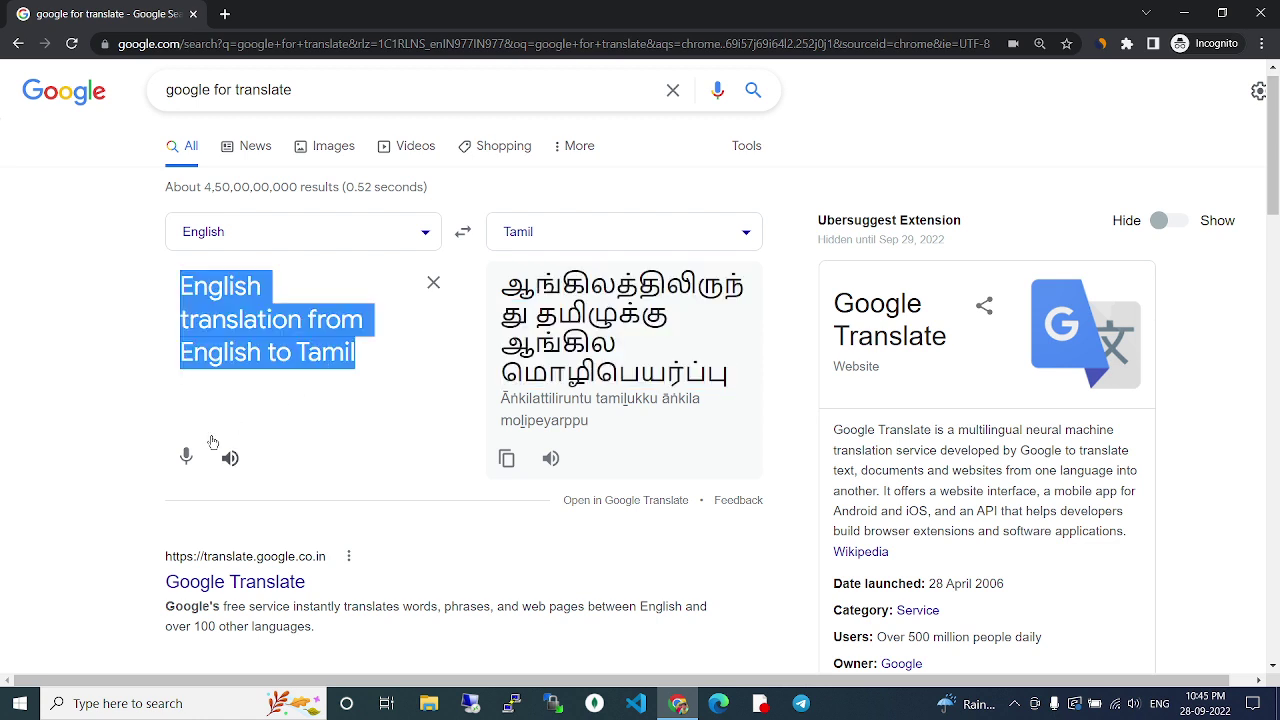
click(509, 462)
click(550, 462)
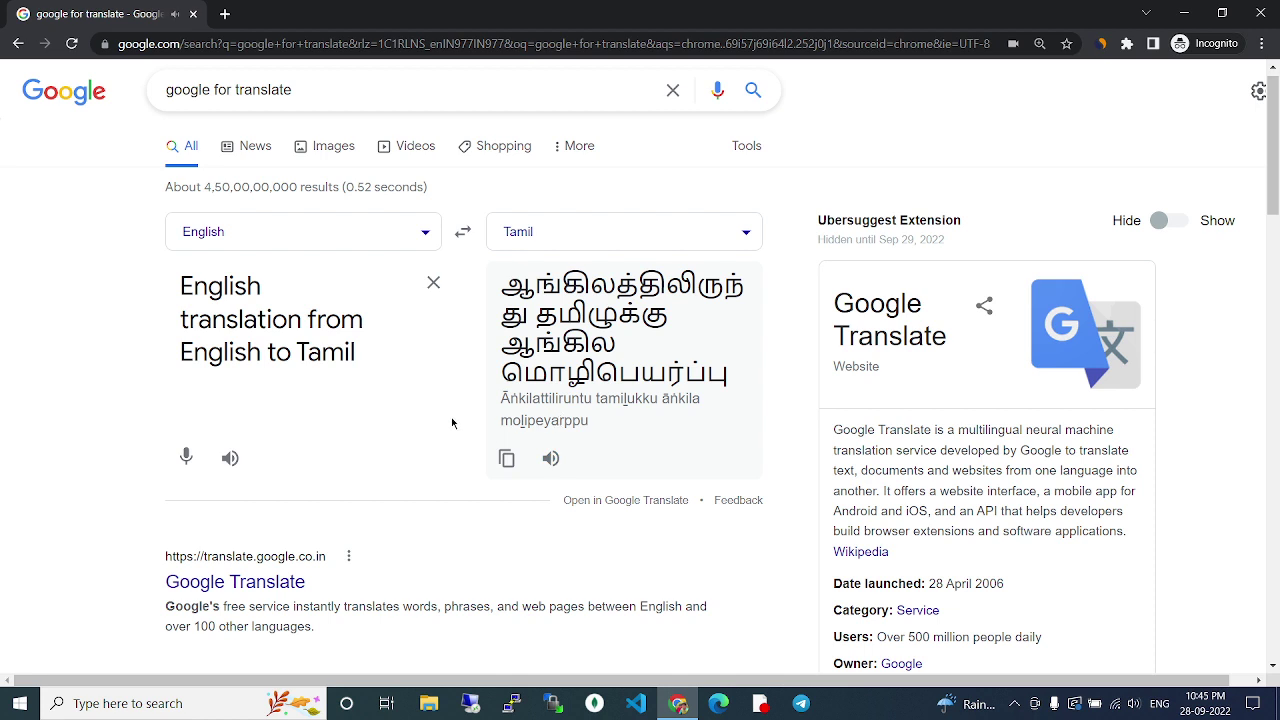
triple_click(377, 362)
click(377, 362)
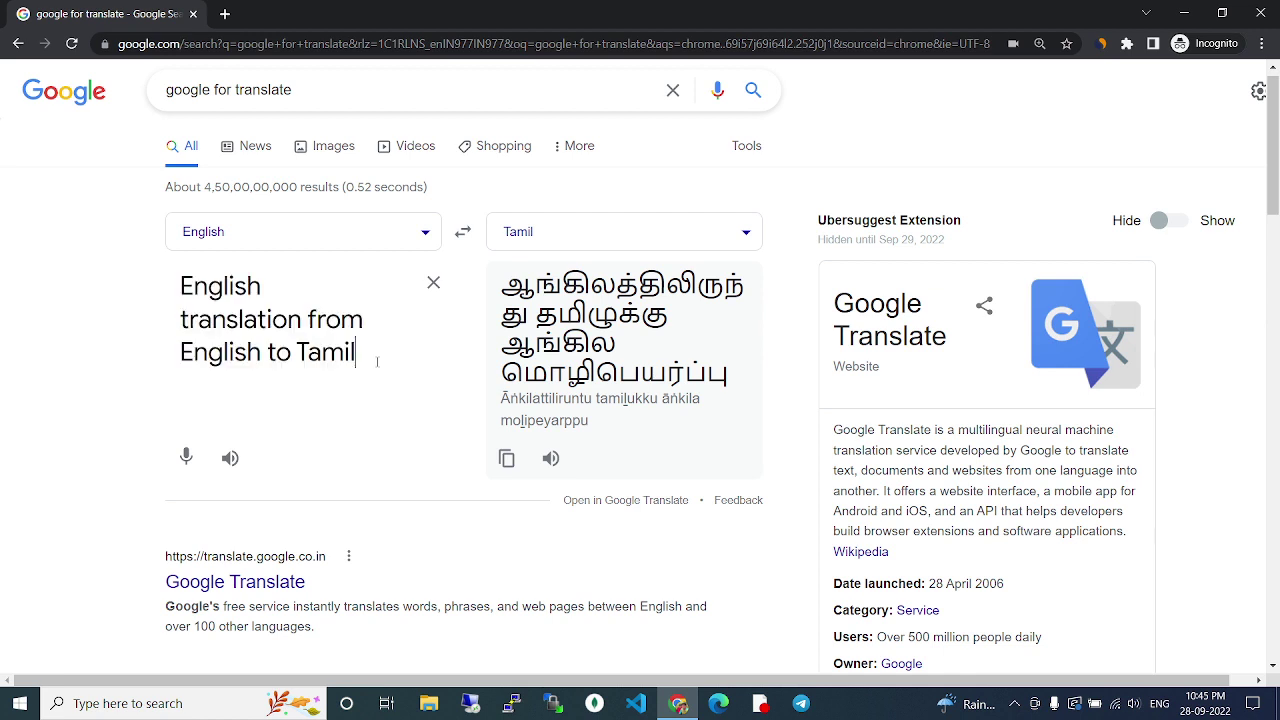